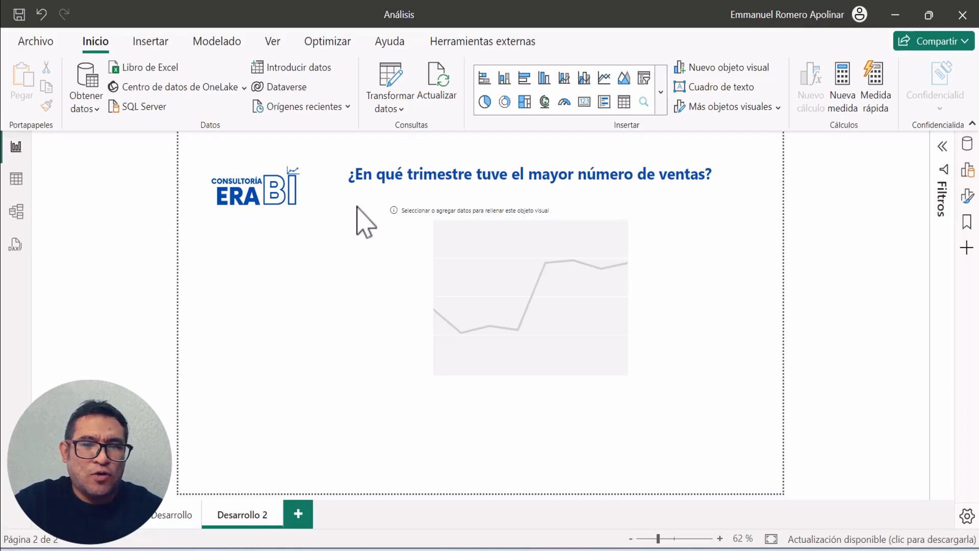
- In the model diagram, reposition the Datos2 and _Medidas_Exploración tables and highlight the Calendario table's relationships
left_click(19, 213)
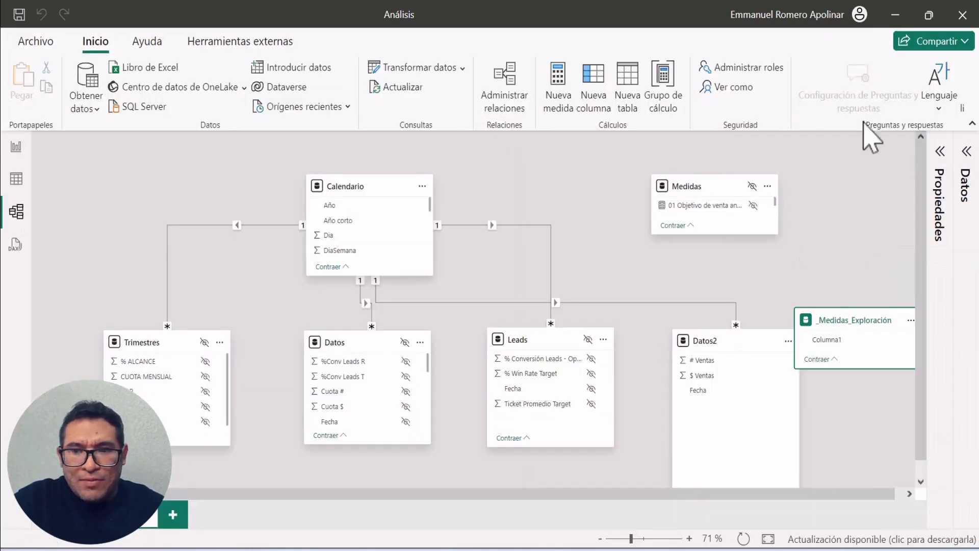
mouse_move(744, 352)
left_mouse_down()
mouse_move(717, 348)
mouse_move(729, 317)
mouse_move(745, 367)
left_mouse_up()
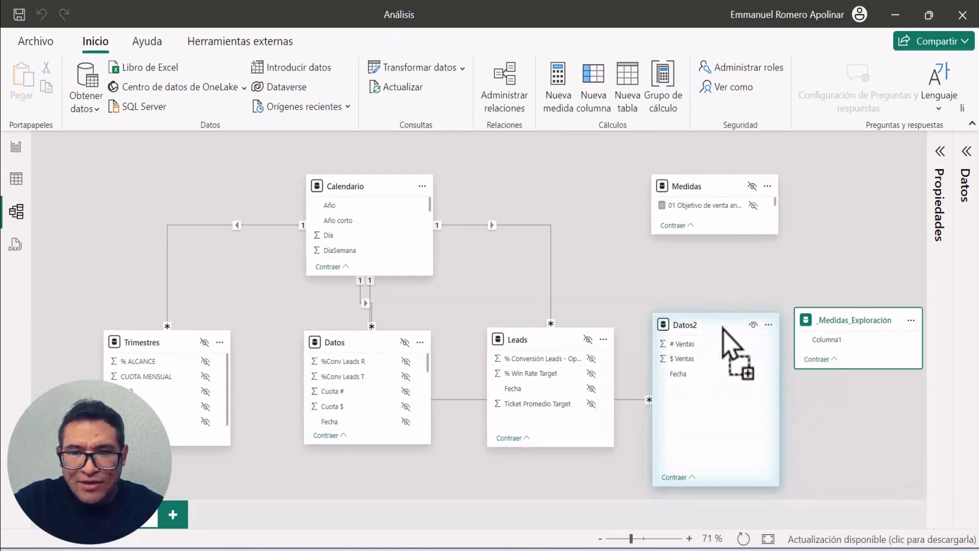
left_click(355, 188)
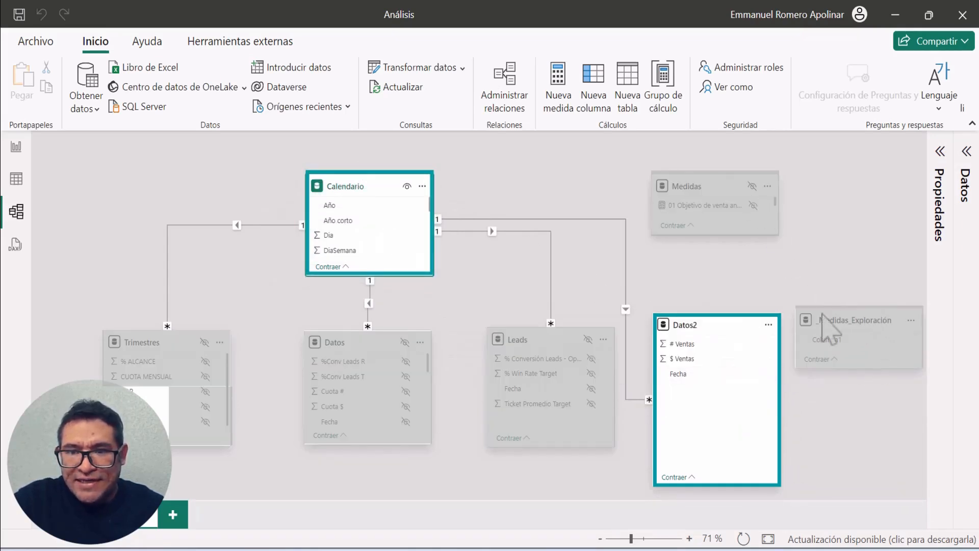
left_click_drag(862, 324, 878, 276)
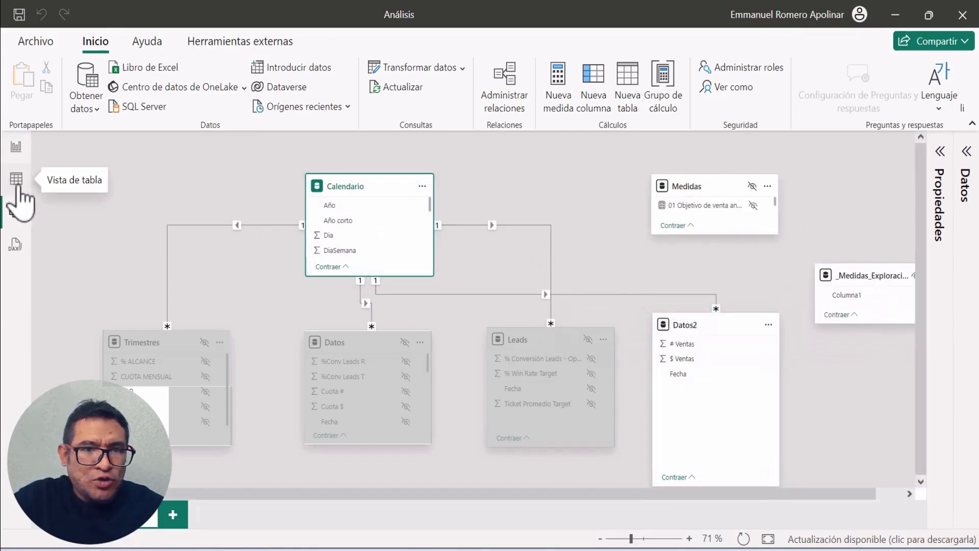
- View the rows of the Datos2 table, and return to the report with the list of data tables expanded and widened
left_click(16, 178)
left_click(16, 147)
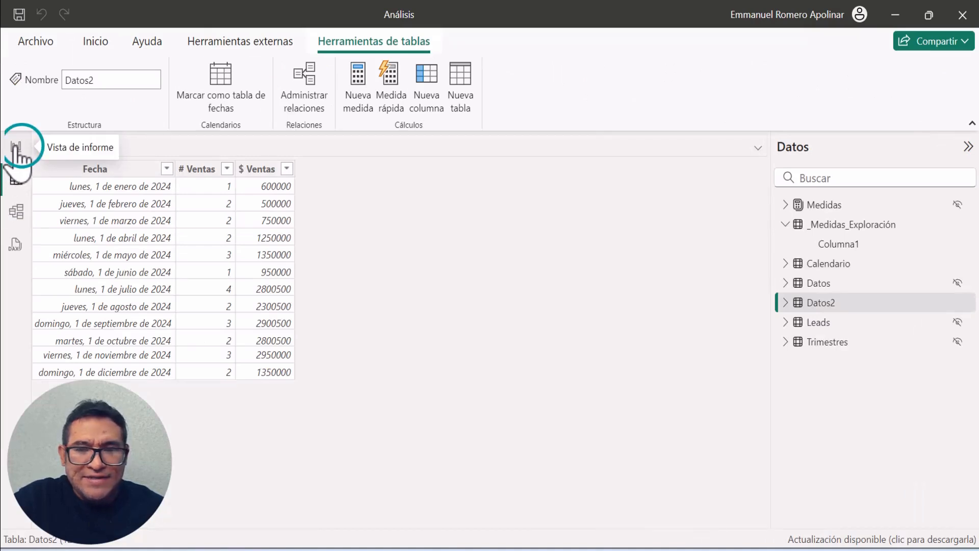
left_click(967, 144)
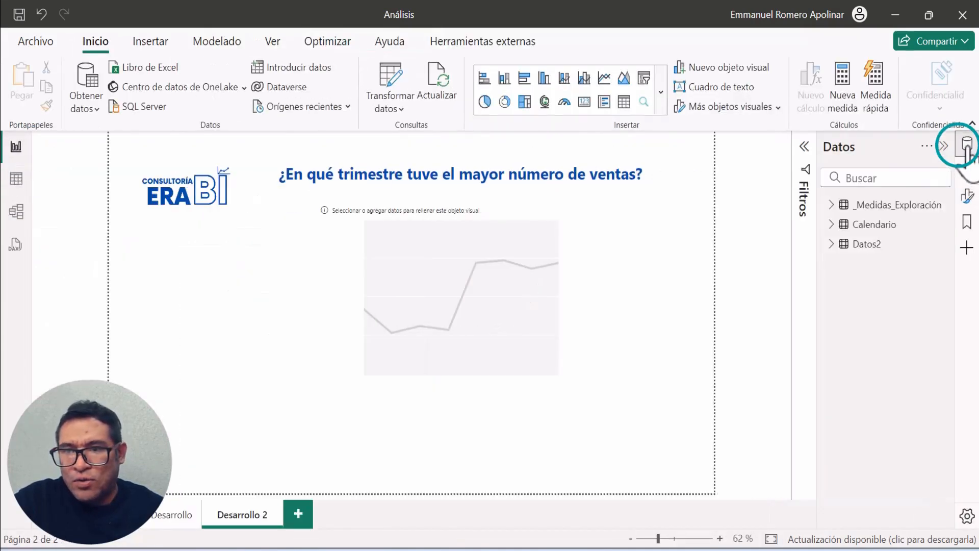
left_click(883, 224)
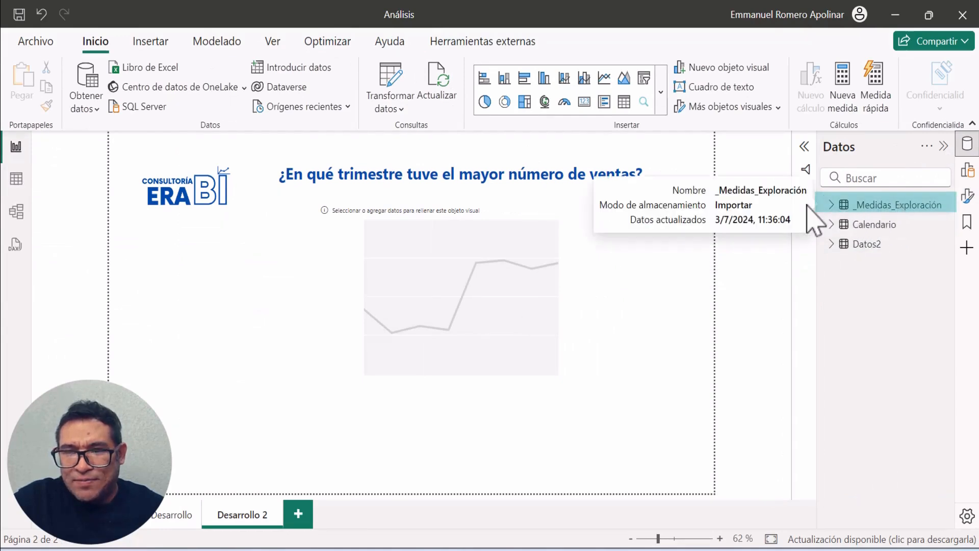
left_click_drag(815, 218, 663, 219)
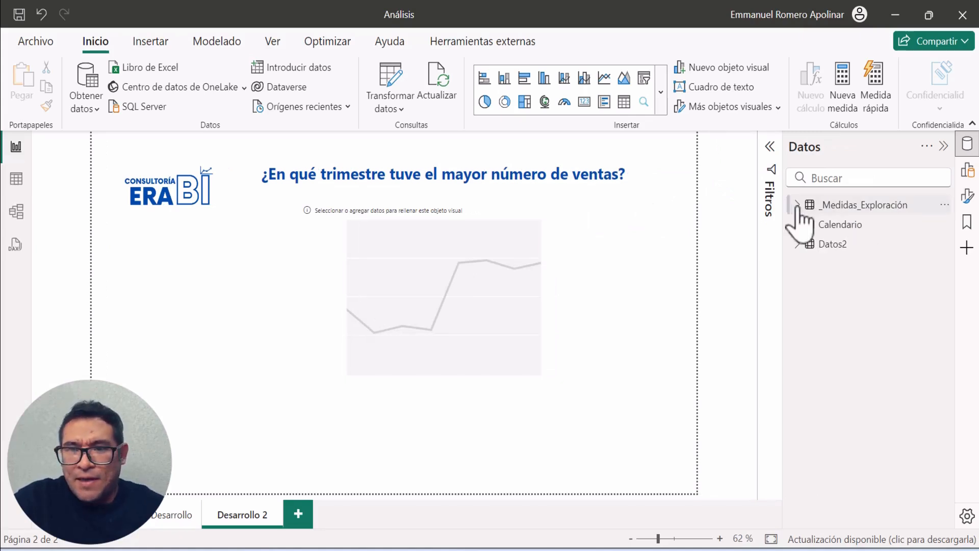
- Create a new measure in the _Medidas_Exploración table named "01 Ventas más altas por Trimestre"
left_click(816, 209)
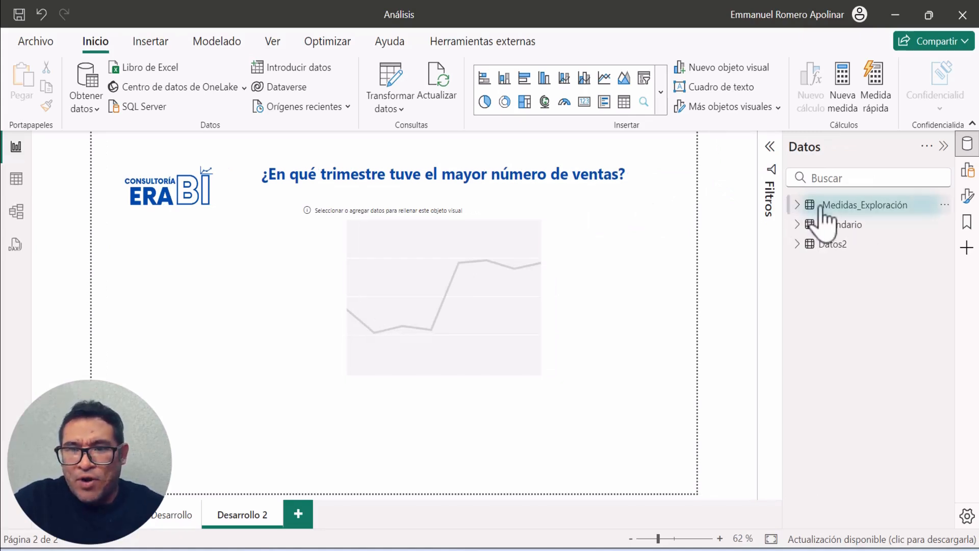
left_click(798, 205)
right_click(862, 205)
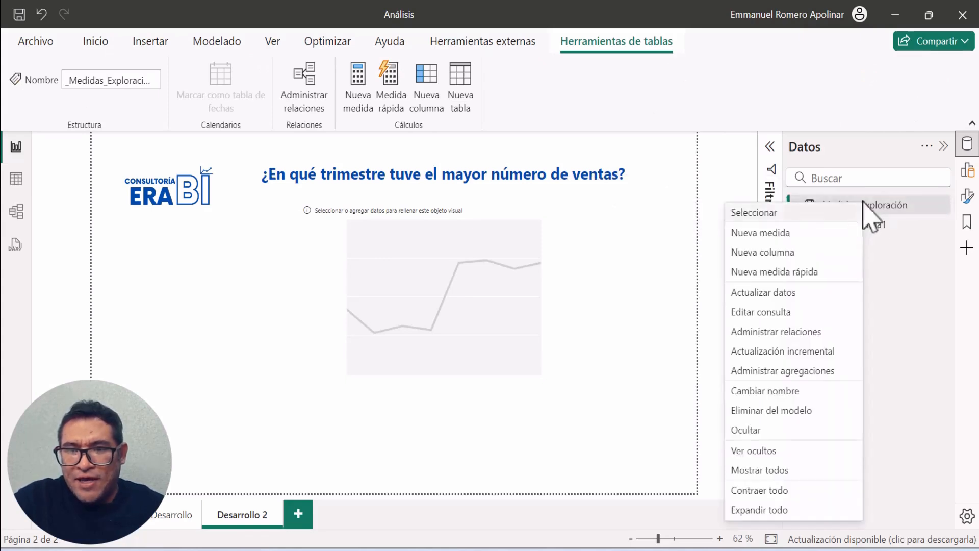
left_click(778, 232)
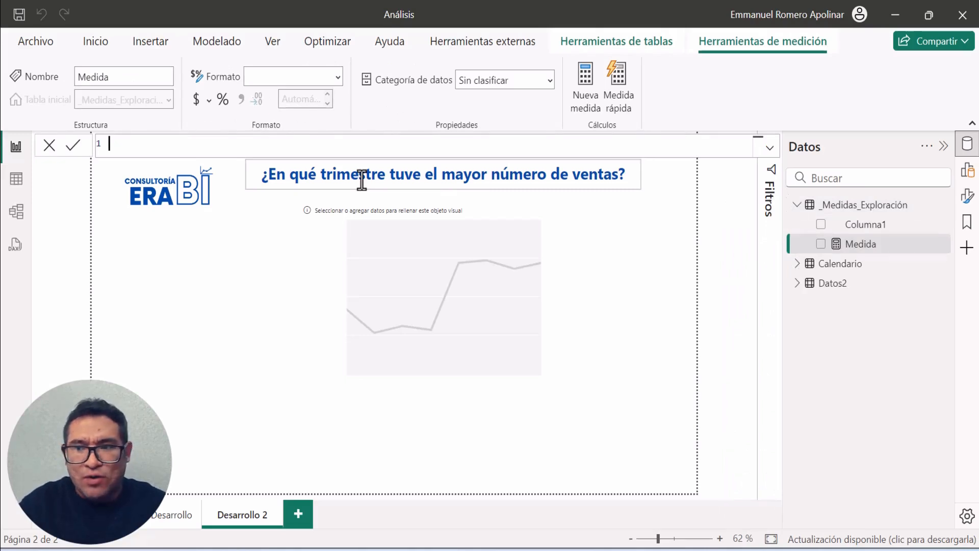
type("01")
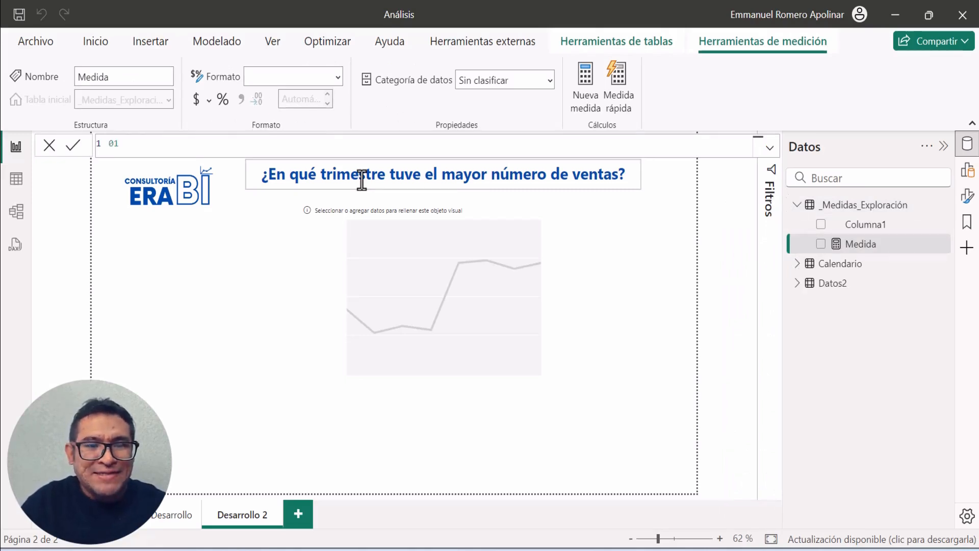
type("Ventas más altas por Trimestre =")
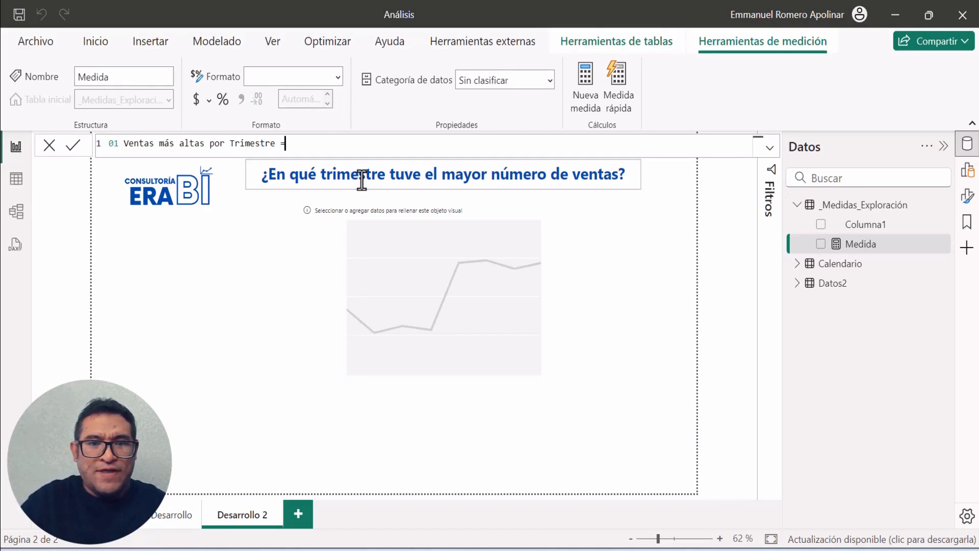
key("shift+Return")
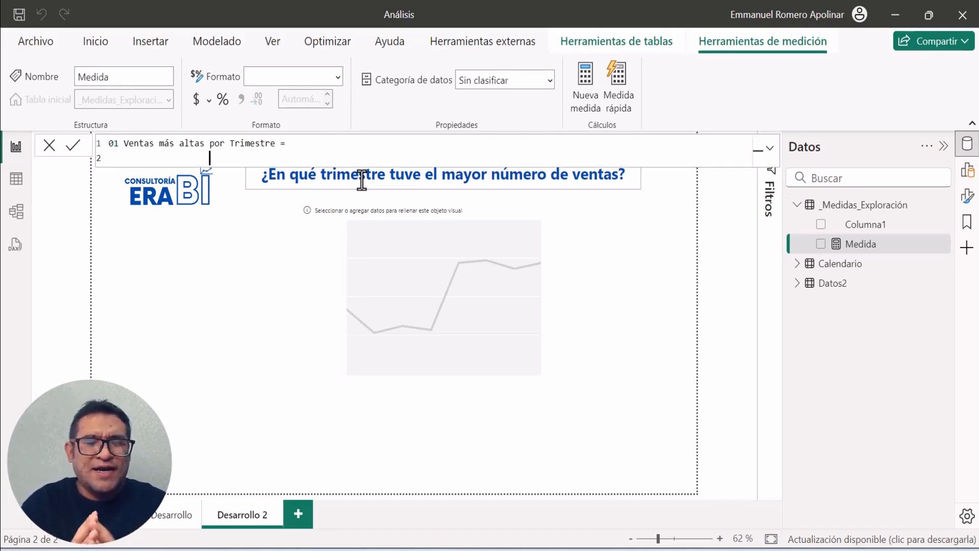
- Start the measure's formula with a SWITCH function that evaluates SELECTEDVALUE(Calendario[Trim])
type("SWITCH(")
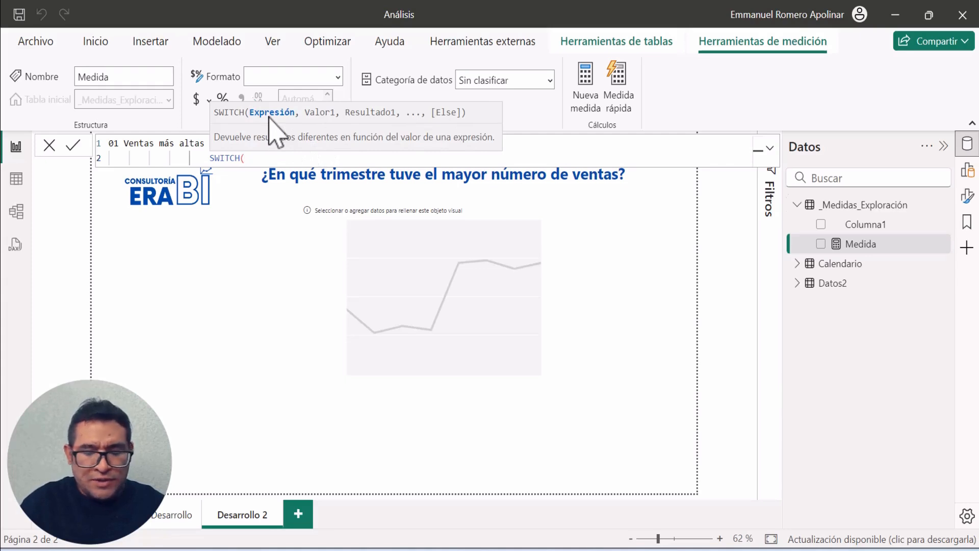
key("shift+Return")
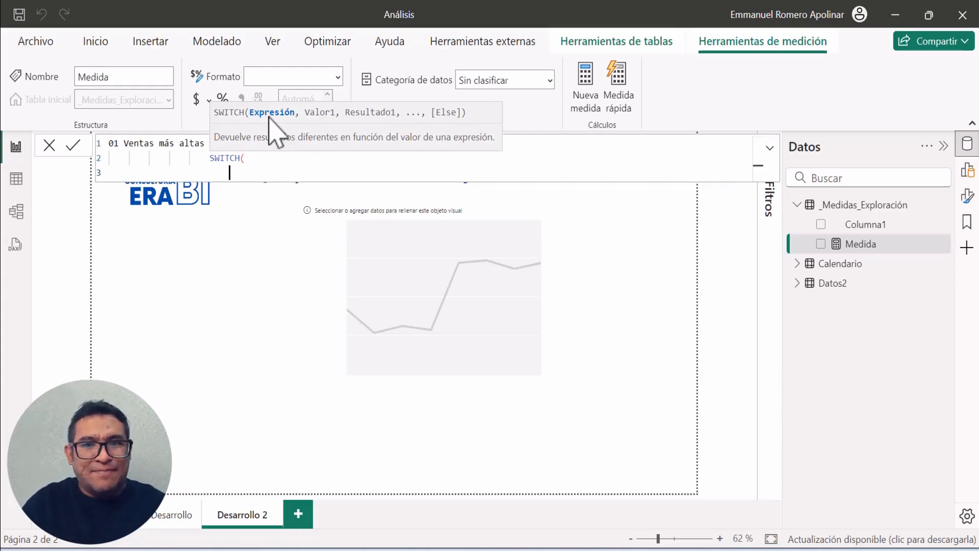
type("SELECTEDVALUE(")
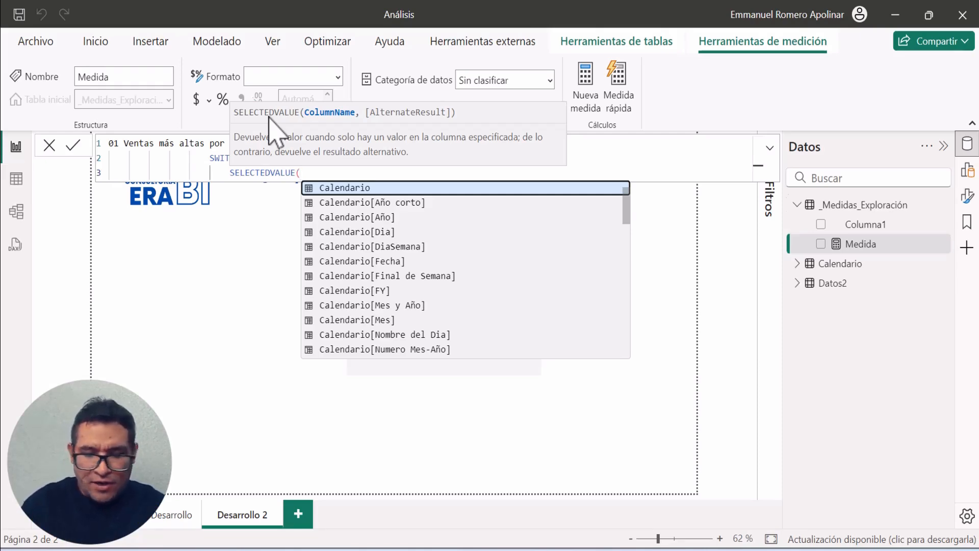
type("C")
key("Down")
key("Down")
key("Down")
key("Down")
key("Down")
key("Down")
key("Down")
key("Down")
key("Down")
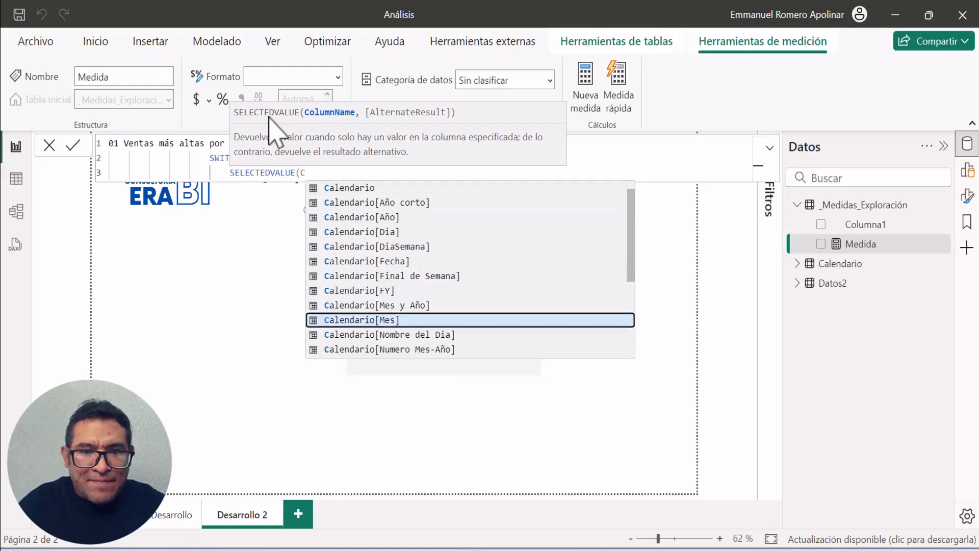
key("Down")
key("Down")
key("Down")
key("Down")
key("Down")
key("Down")
key("Down")
key("Down")
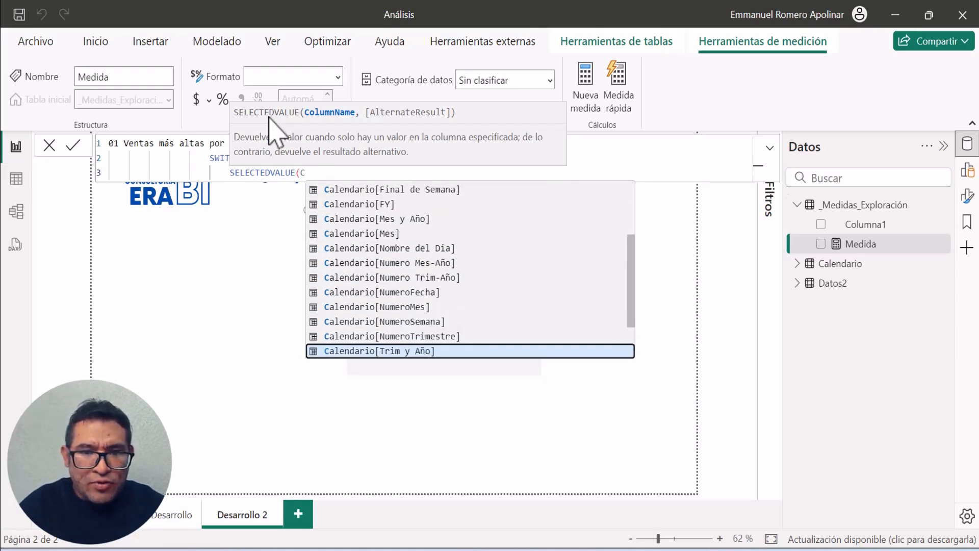
key("Down")
key("Down")
key("Up")
key("Tab")
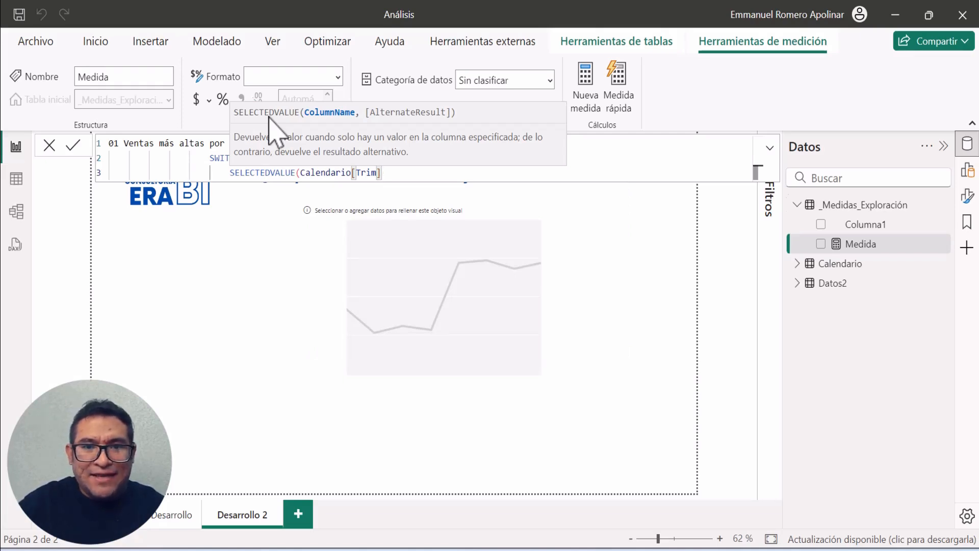
type("),")
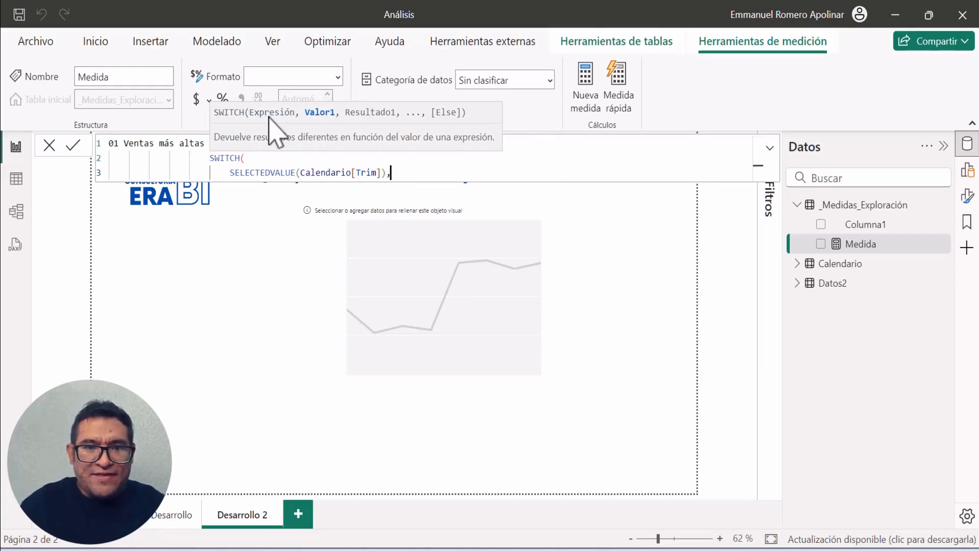
- Add the "Q1" case to the SWITCH, returning CALCULATE(MAX(Datos2[# Ventas]), Calendario[Trim] = "Q1")
key("shift+Return")
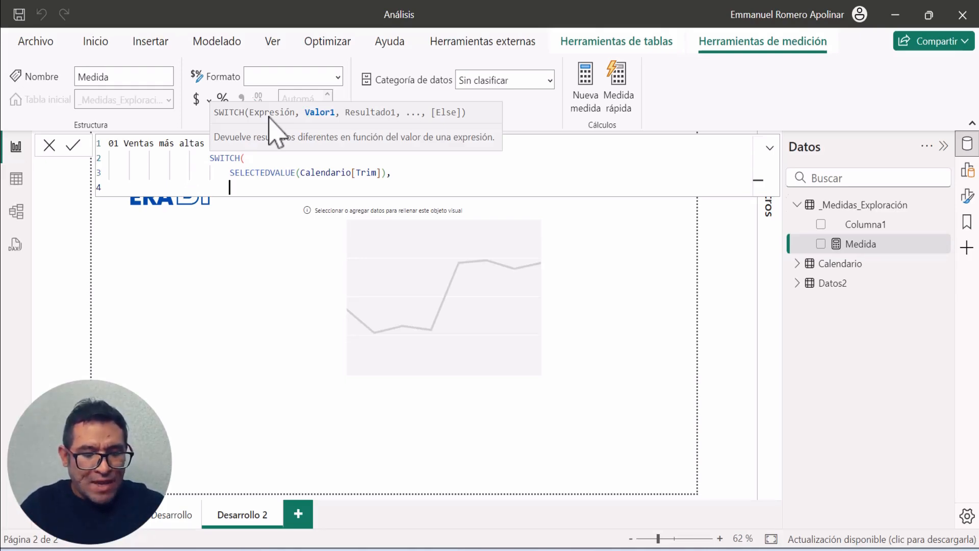
type("\"")
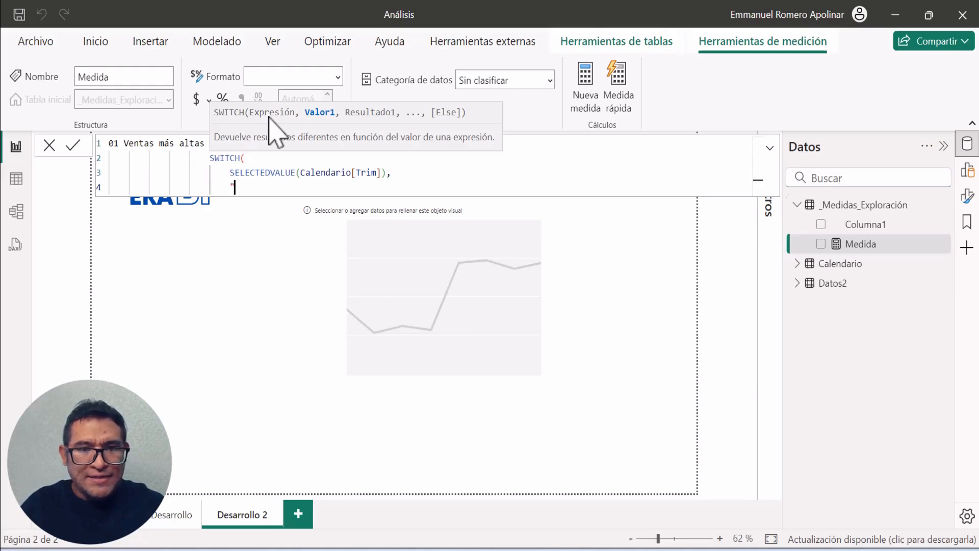
type("Q")
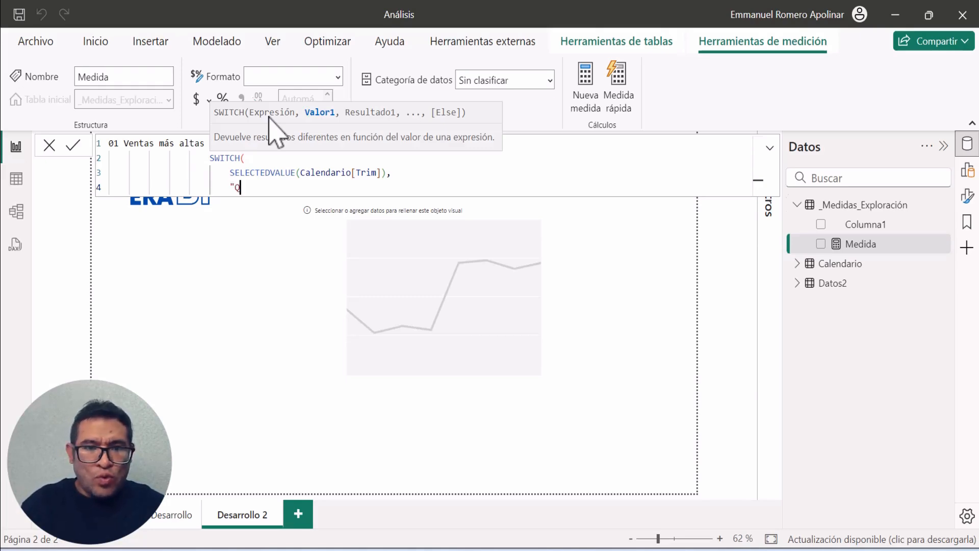
type("1\",")
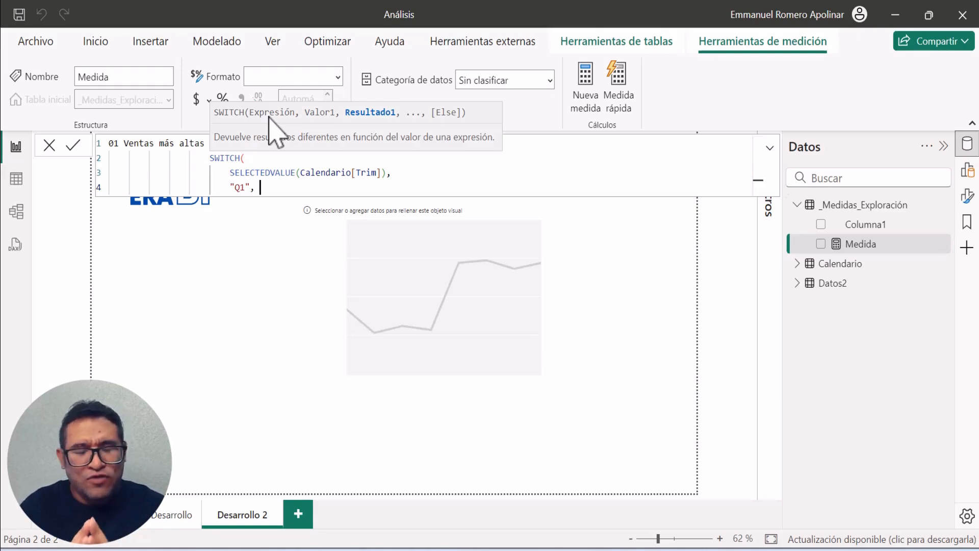
type("CALCULATE(")
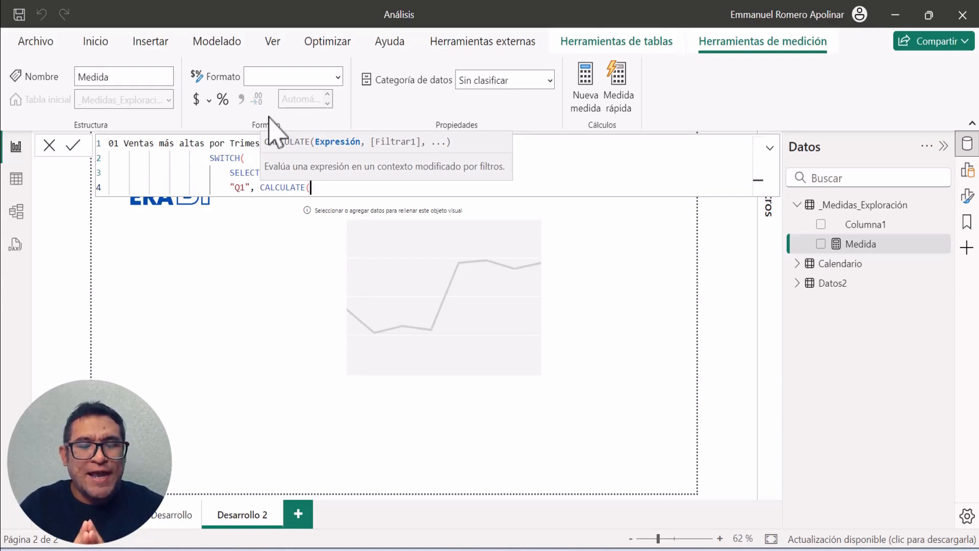
type("MAX(")
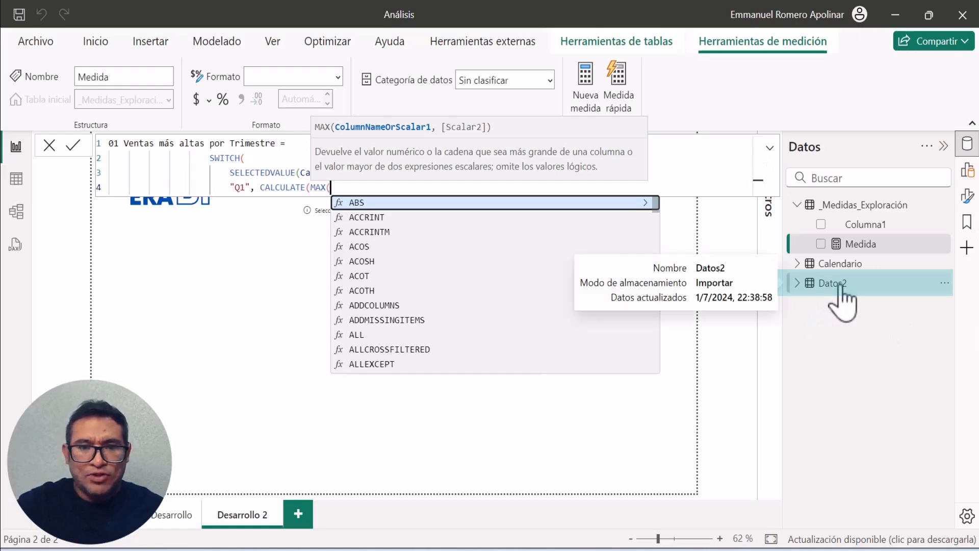
type("Datos2")
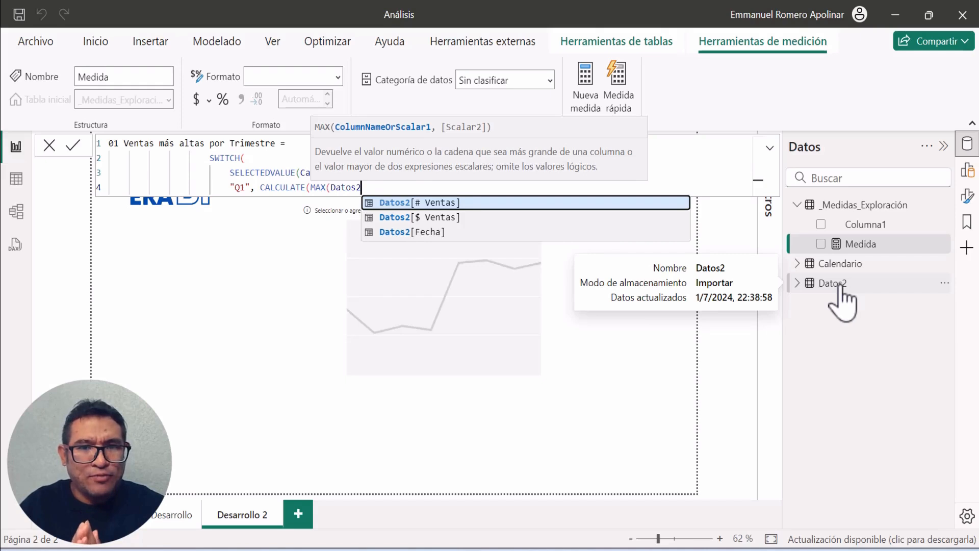
key("Tab")
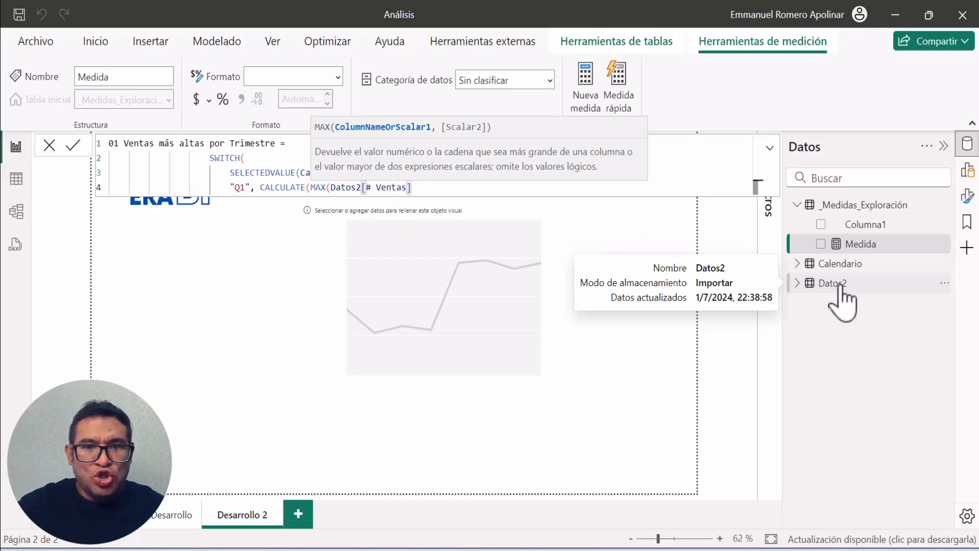
type("),")
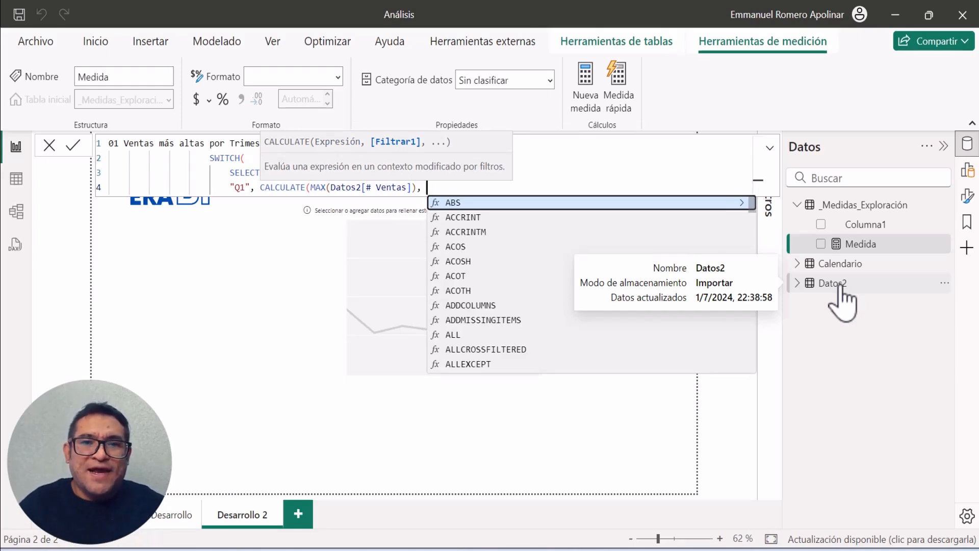
type("Calendario[Trim] = \"Q1\"")
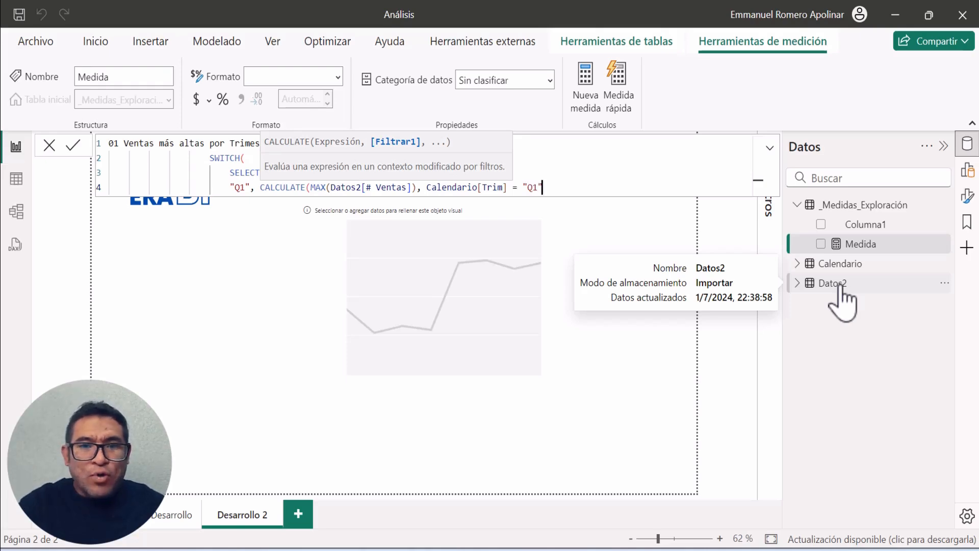
type(")")
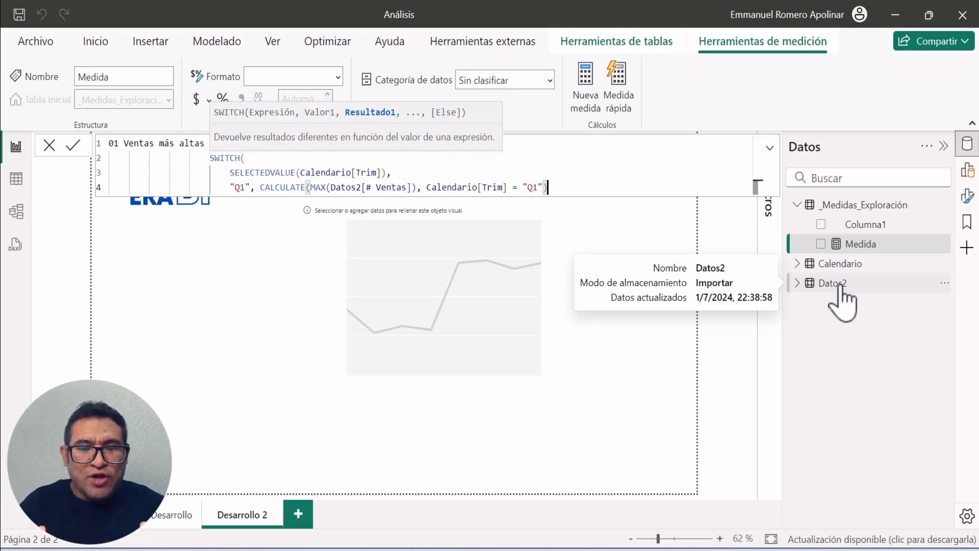
type(",")
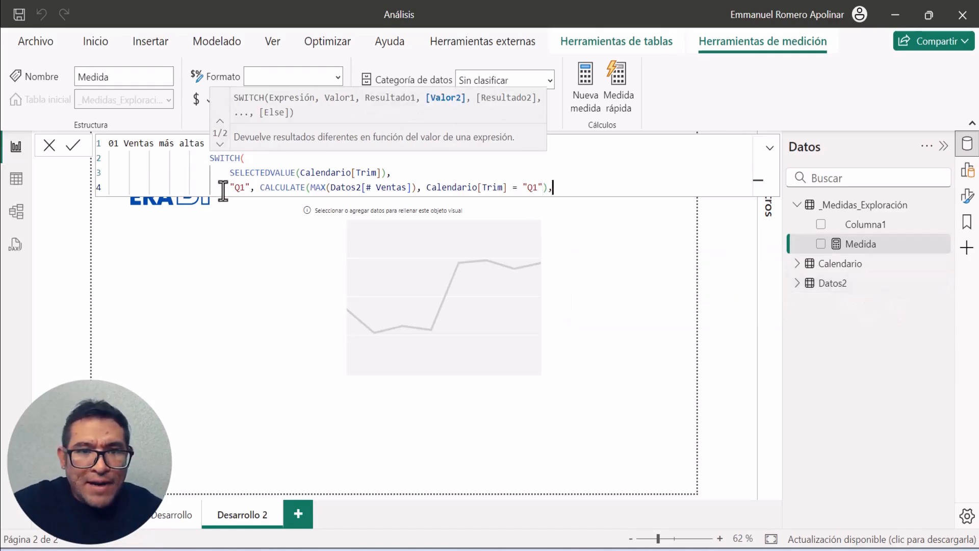
- Replicate the "Q1" line of the SWITCH for "Q2", "Q3" and "Q4", filtering Calendario[Trim] by each matching quarter
mouse_move(230, 189)
left_mouse_down()
mouse_move(426, 211)
mouse_move(553, 190)
left_mouse_up()
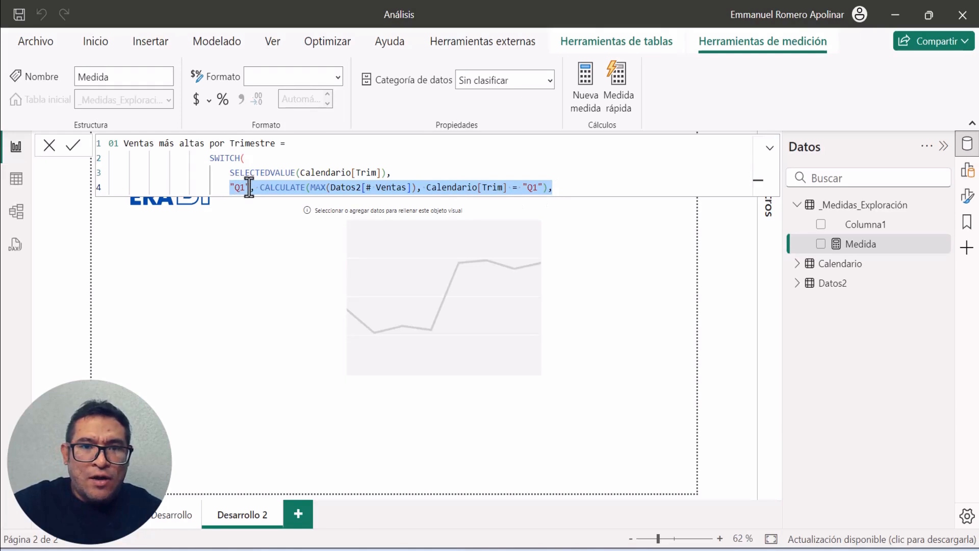
type("\"Q1\", CALCULATE(MAX(Datos2[# Ventas]), Calendario[Trim] = \"Q1\"), \"Q2\", CALCULATE(MAX(Datos2[# Ventas]), Calendario[Trim] = \"Q2\"), \"Q3\", CALCULATE(MAX(Datos2[# Ventas]), Calendario[Trim] = \"Q3\"), \"Q4\", CALCULATE(MAX(Datos2[# Ventas]), Calendario[Trim] = \"Q4\"),")
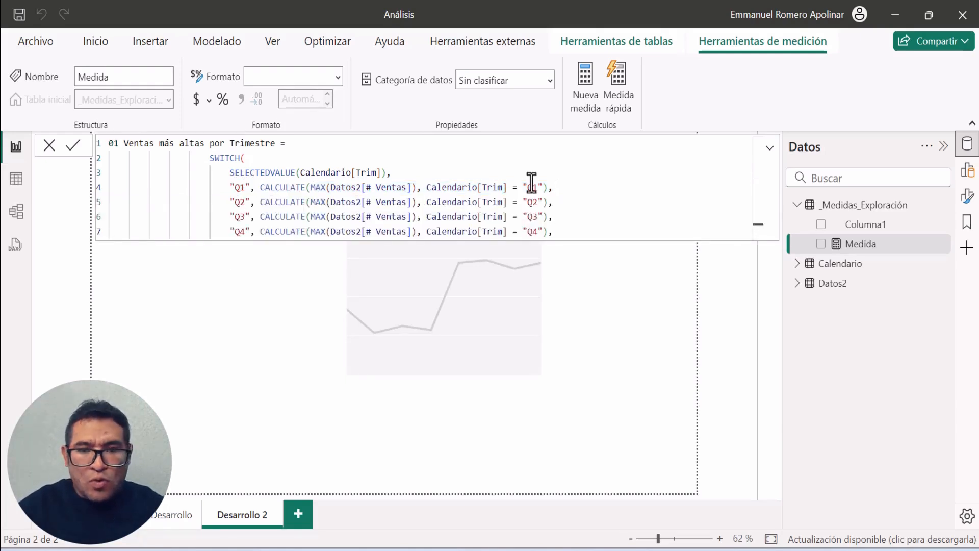
- Finish the measure's SWITCH with BLANK() as the default result after the "Q4" case and close the function
key("Return")
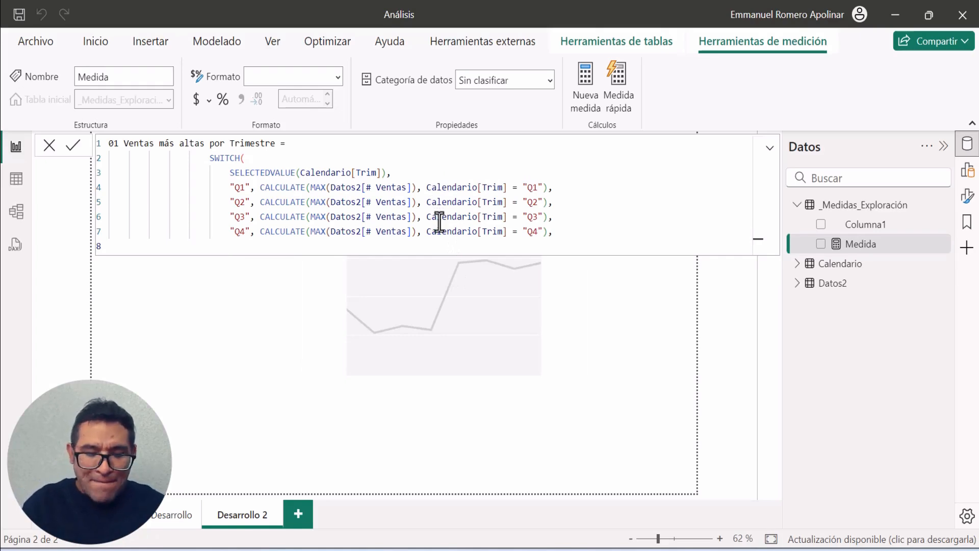
type("BLANK()")
key("Return")
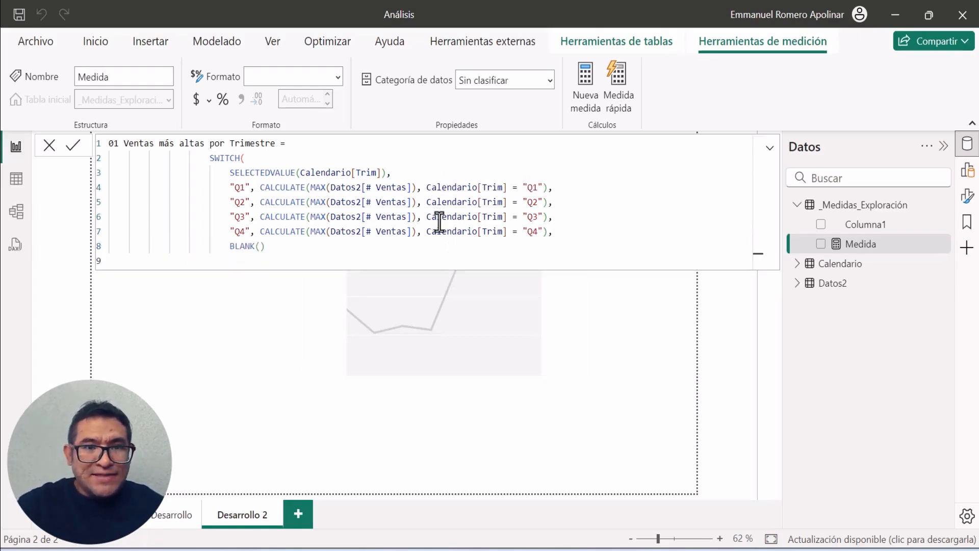
type(")")
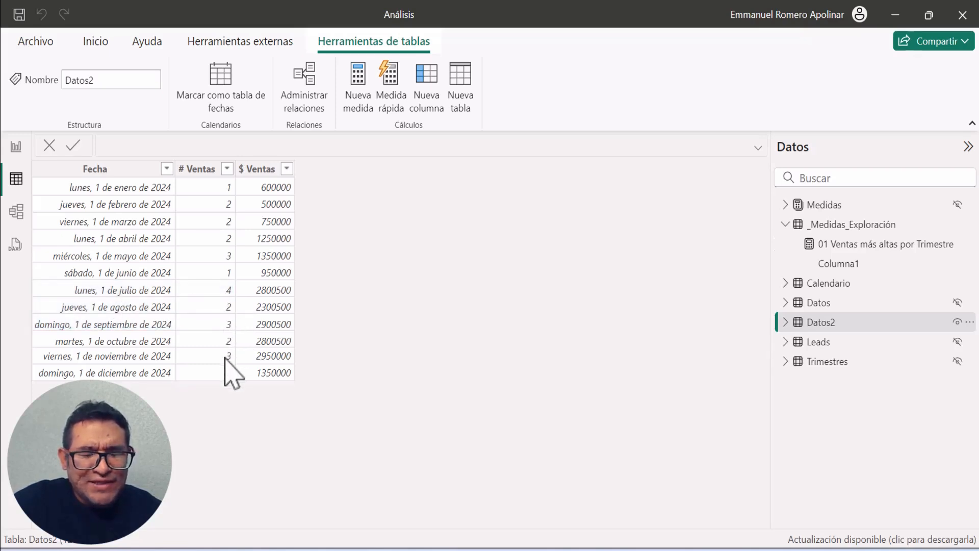
- Plot "01 Ventas más altas por Trimestre" by Calendario's Trim field in the report's empty line chart, and inspect the chart in focus mode
left_click(15, 147)
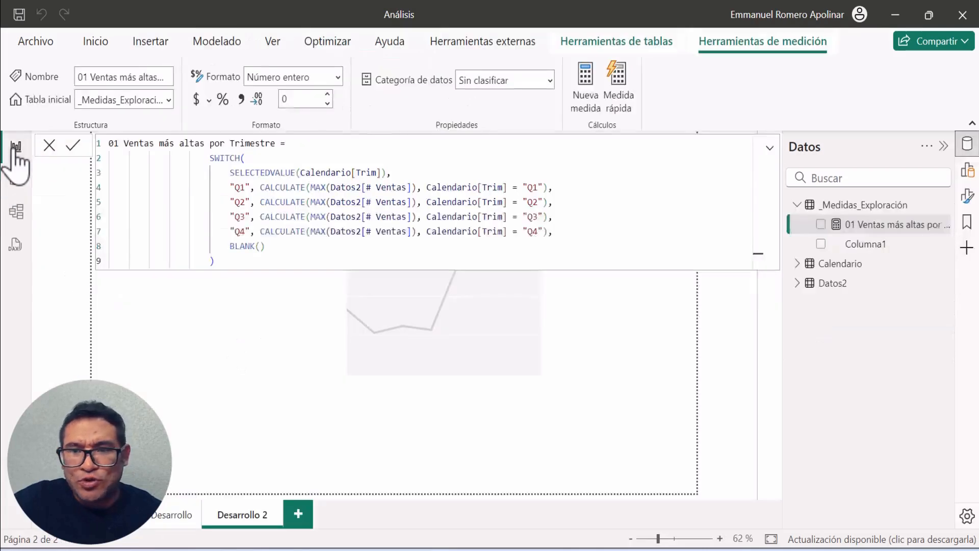
left_click(685, 311)
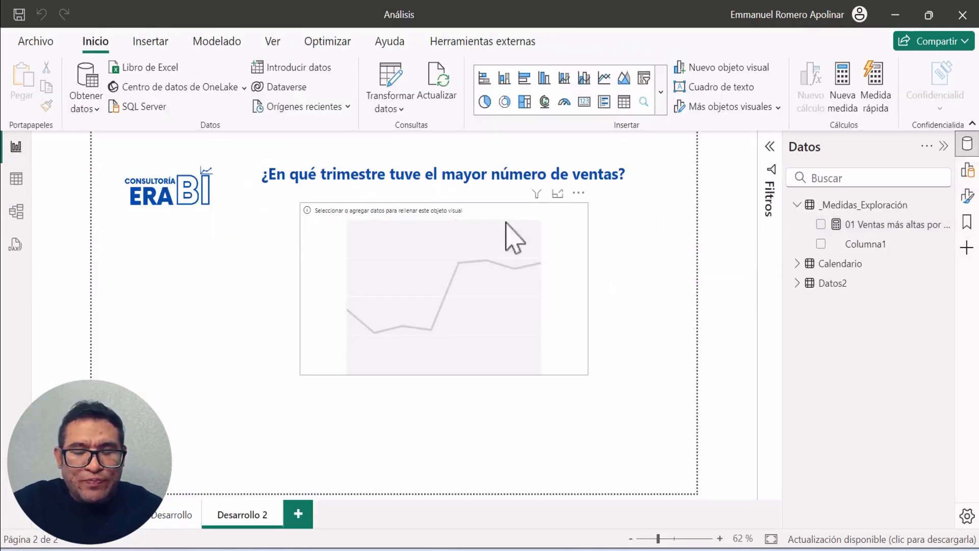
left_click(575, 225)
left_click_drag(867, 228, 448, 286)
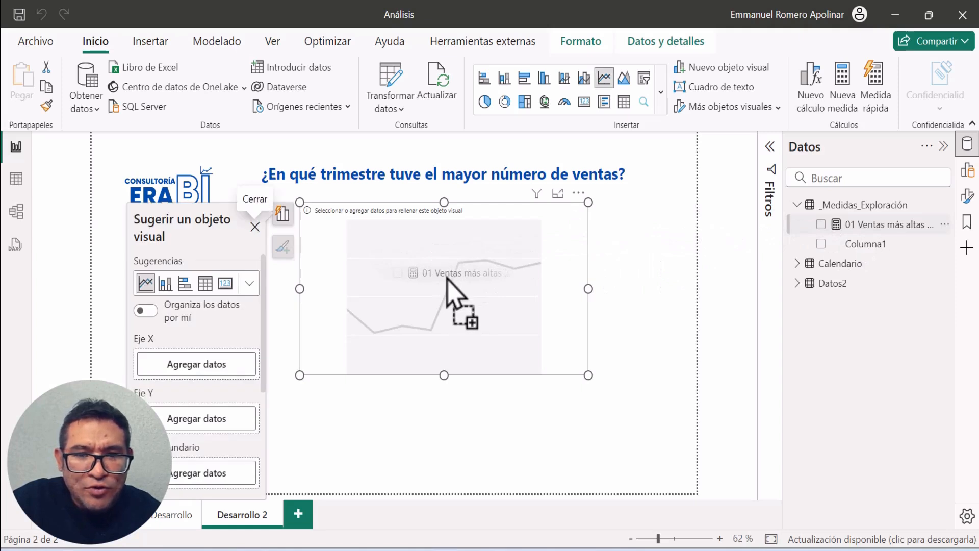
left_click(823, 472)
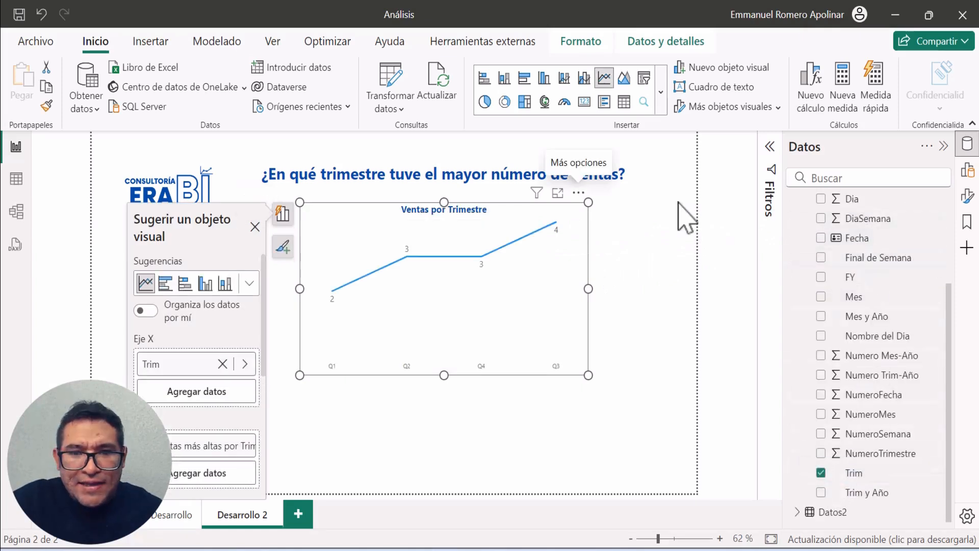
left_click(628, 225)
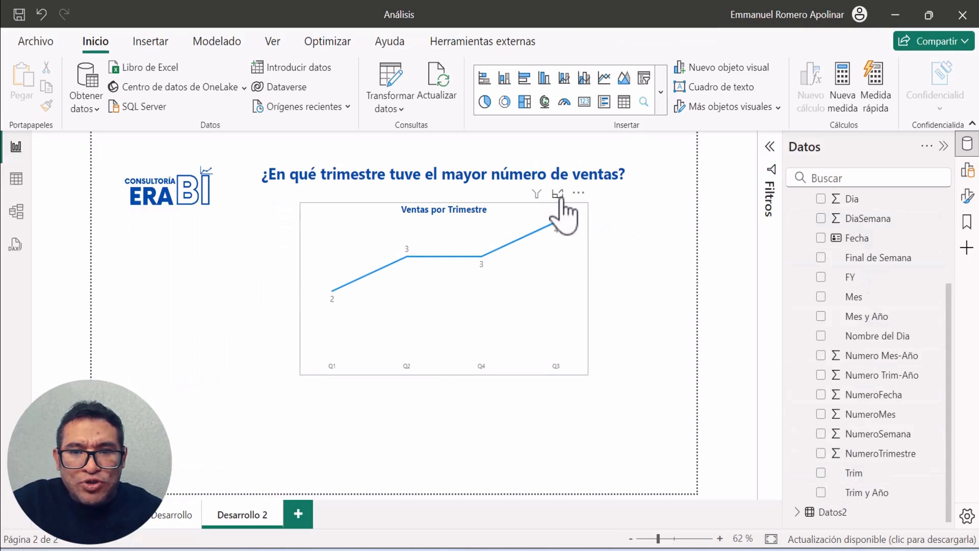
left_click(558, 194)
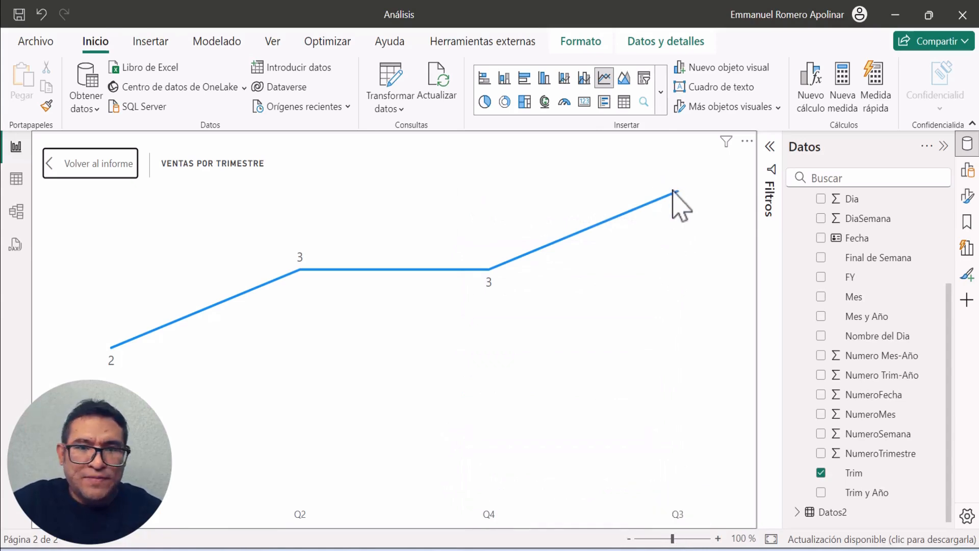
left_click(130, 168)
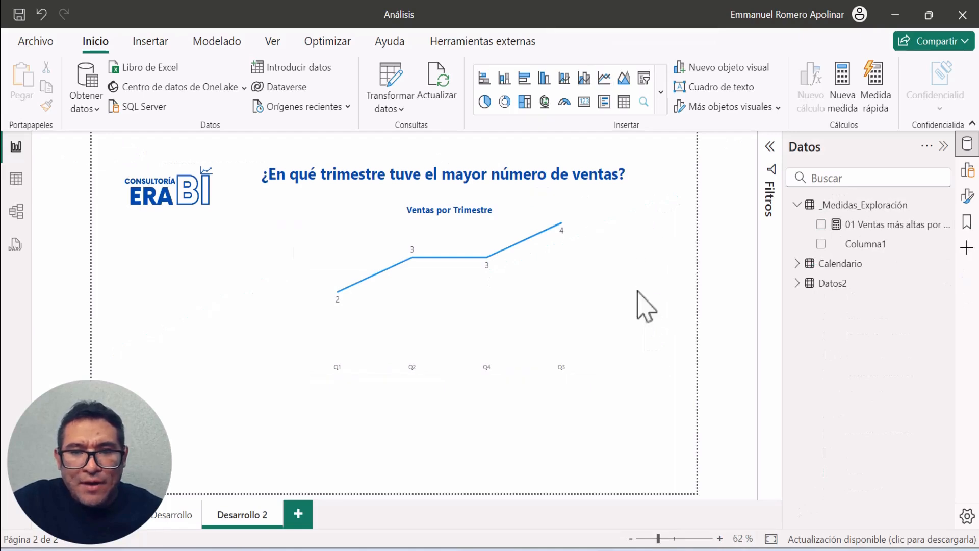
- Add a card below the line chart on the Desarrollo 2 page showing the measure "01 Ventas más altas por Trimestre"
left_click(582, 103)
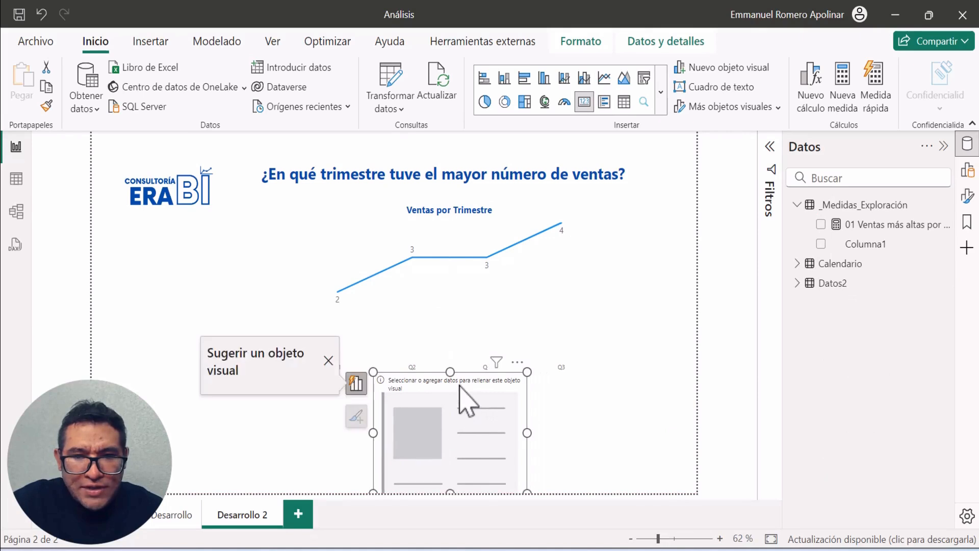
left_click_drag(849, 225, 454, 459)
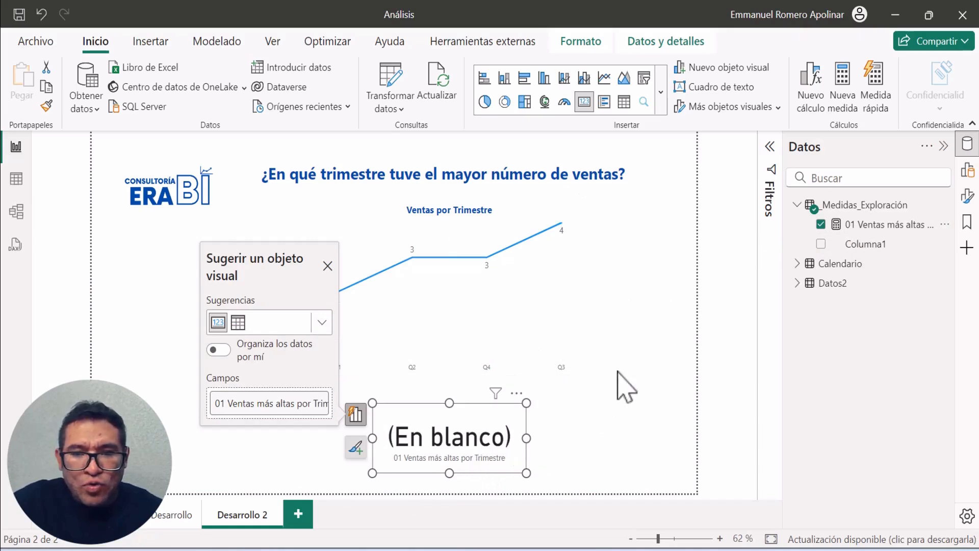
left_click(631, 347)
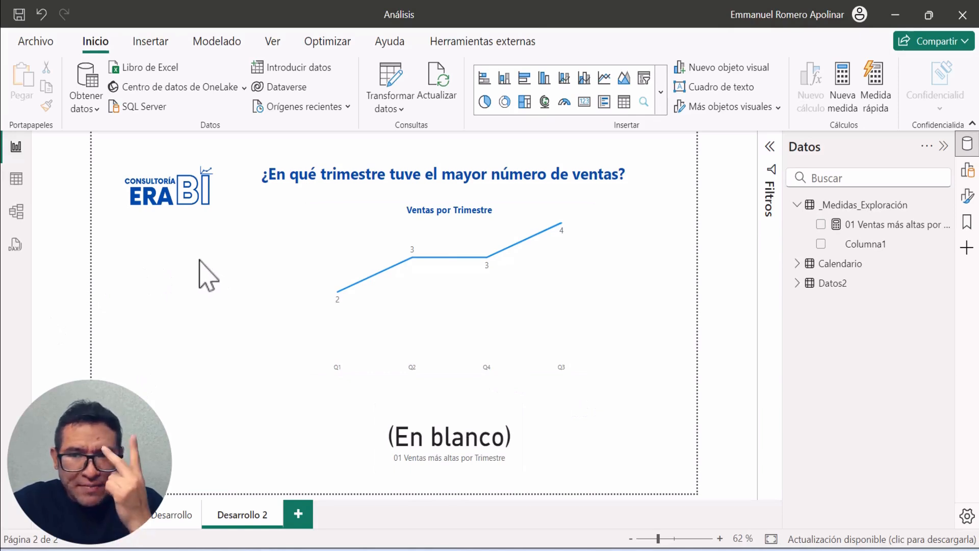
- Insert a slicer on the report page, below the logo, using the Trim field of the Calendario table
left_click(644, 77)
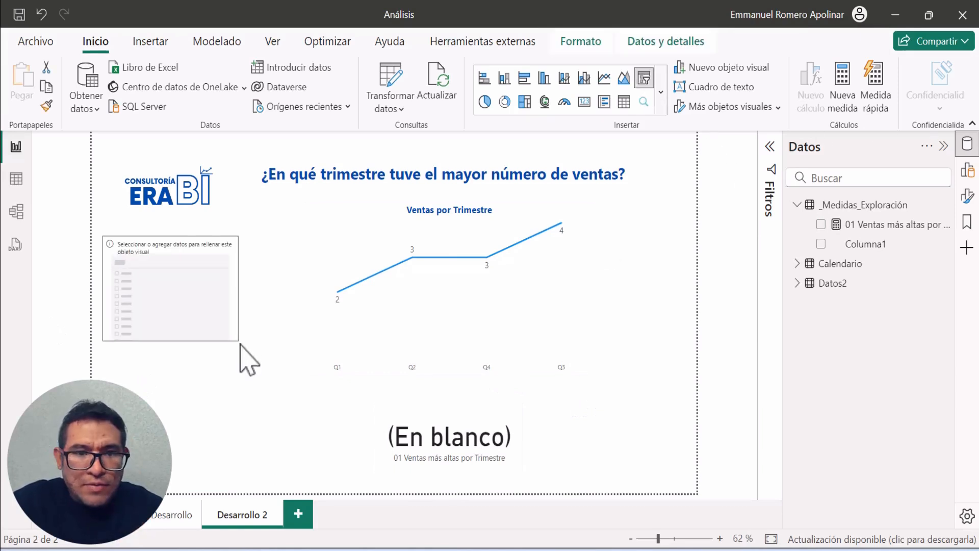
left_click(797, 263)
scroll(856, 329, "down", 2)
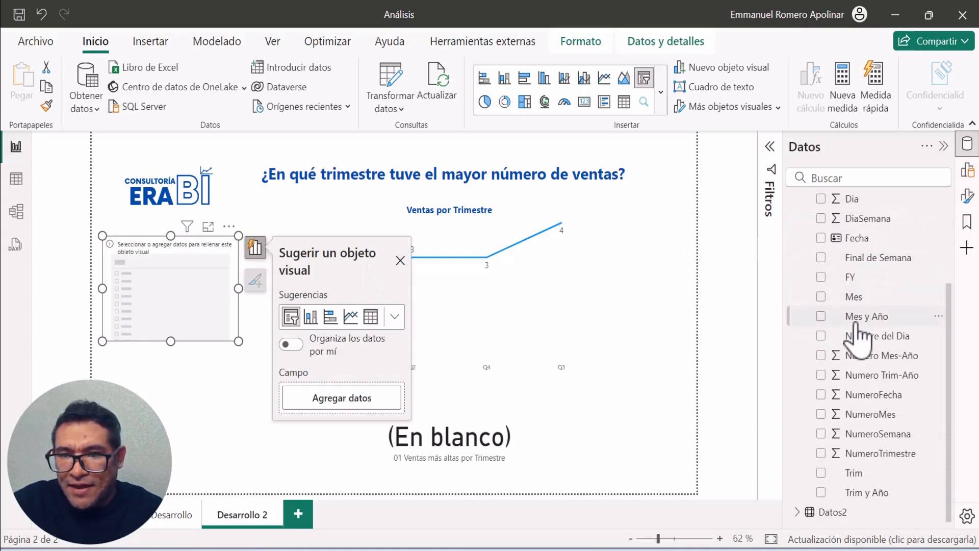
left_click_drag(854, 473, 182, 306)
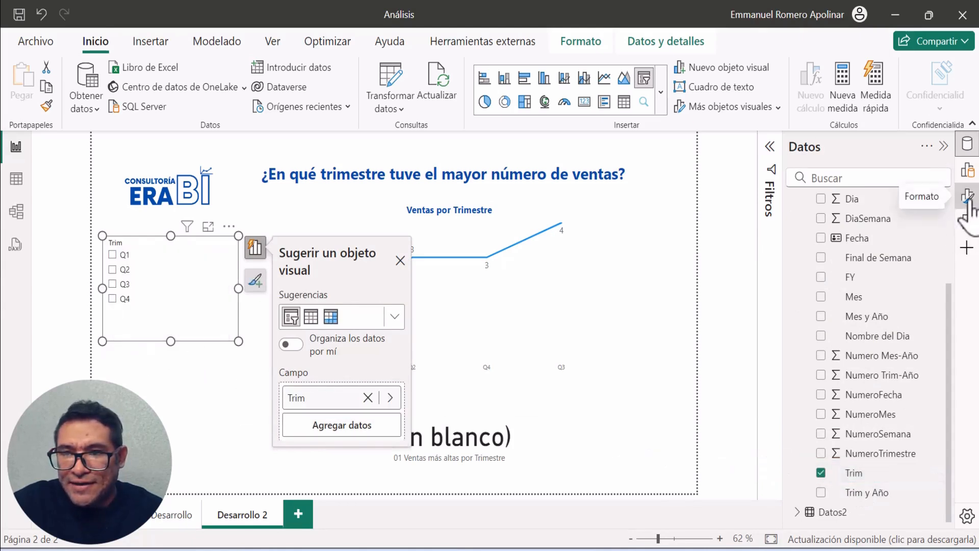
- Set the Trim slicer's style to "Menú desplegable", then shrink it and align it under the logo
left_click(967, 202)
left_click(826, 330)
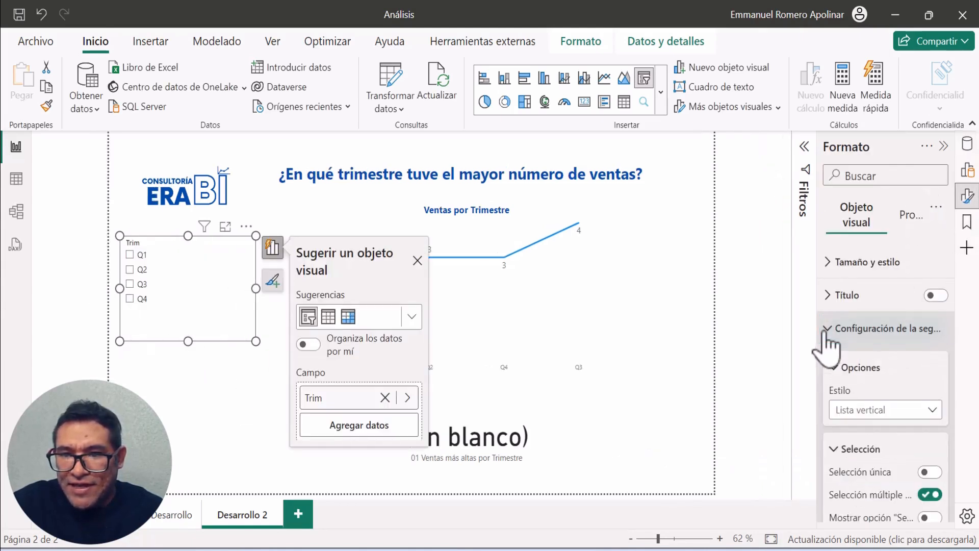
scroll(896, 420, "down", 2)
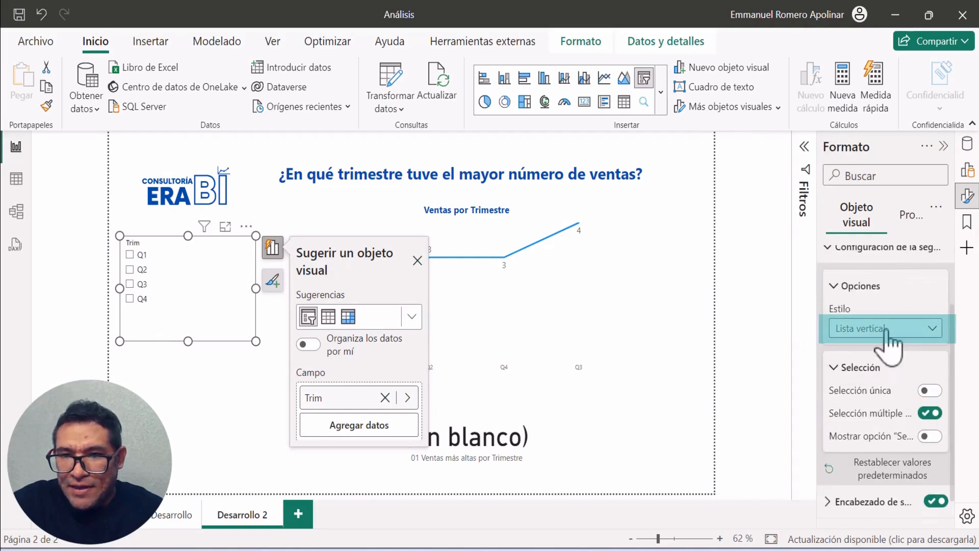
left_click(886, 331)
left_click(874, 387)
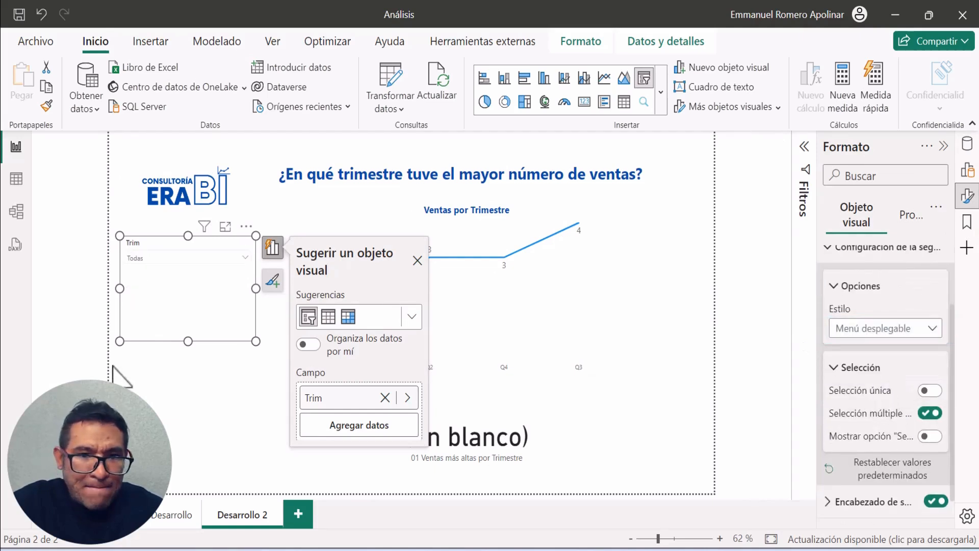
left_click_drag(254, 339, 207, 275)
left_click_drag(174, 245, 191, 245)
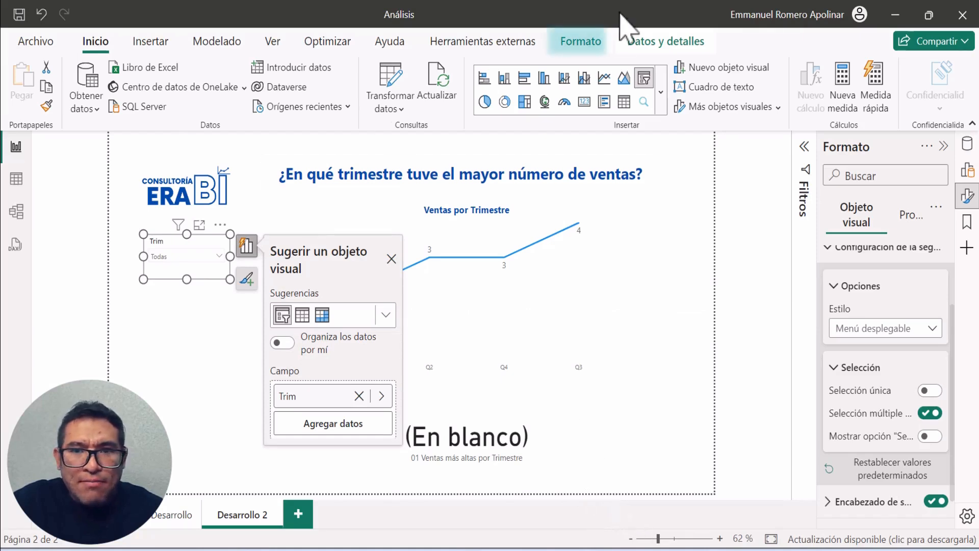
- Edit the visual interactions so that the Trim slicer does not filter the "Ventas por Trimestre" line chart
left_click(592, 43)
left_click(37, 88)
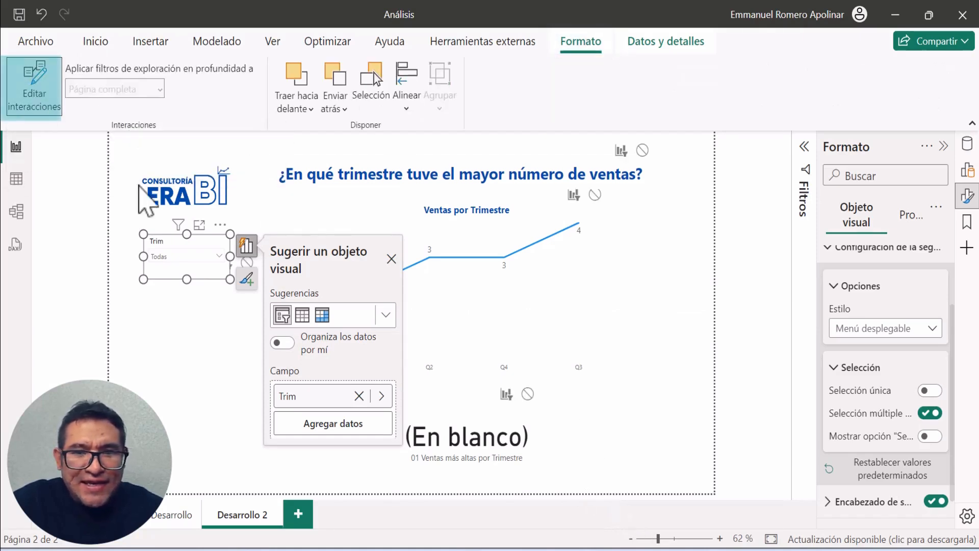
left_click(595, 194)
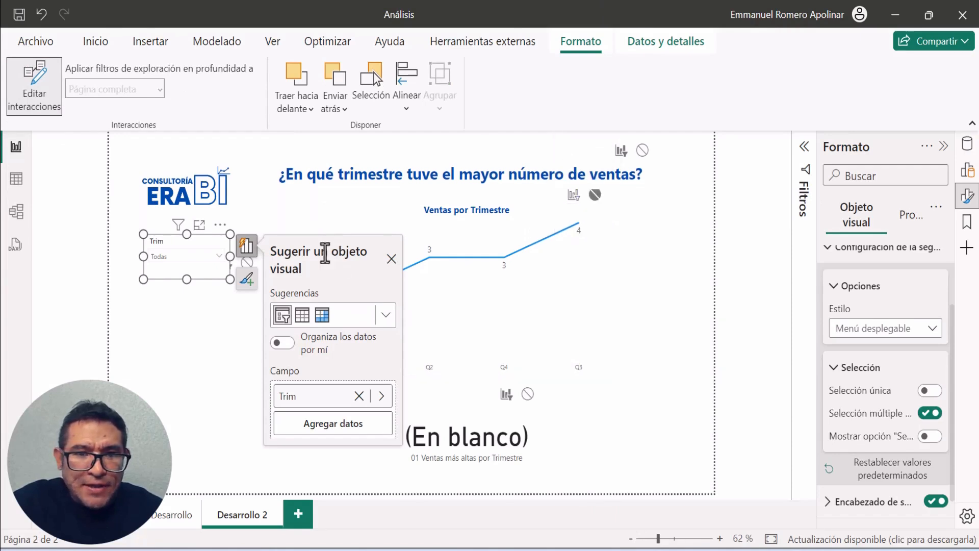
left_click(616, 243)
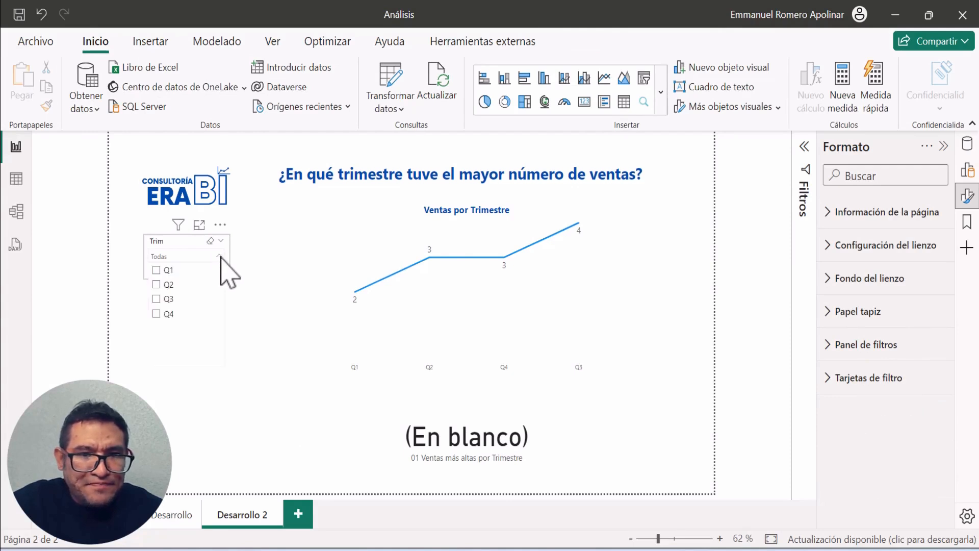
- Select Q1, Q2 and Q3 in turn in the Trim slicer to compare the card's value with the line chart
left_click(167, 271)
left_click(162, 284)
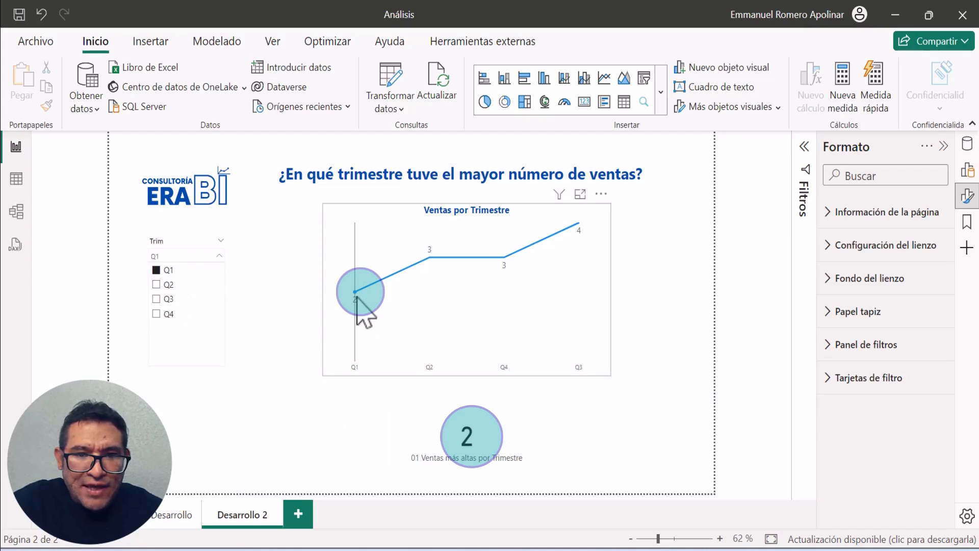
left_click(428, 253)
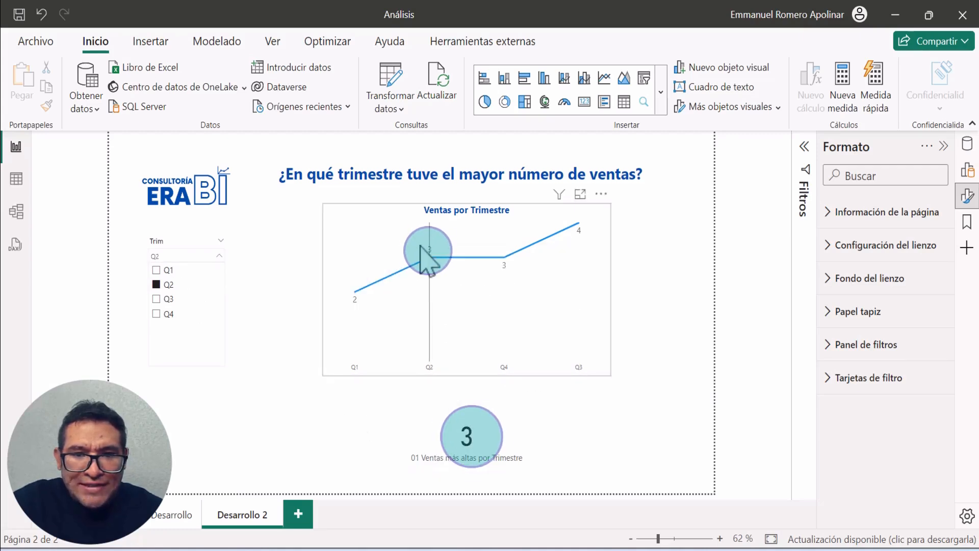
left_click(162, 299)
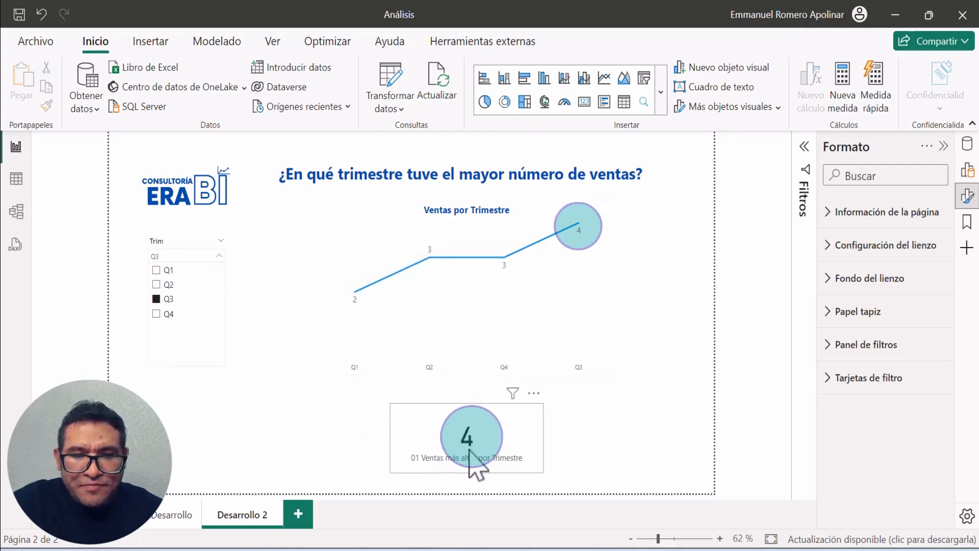